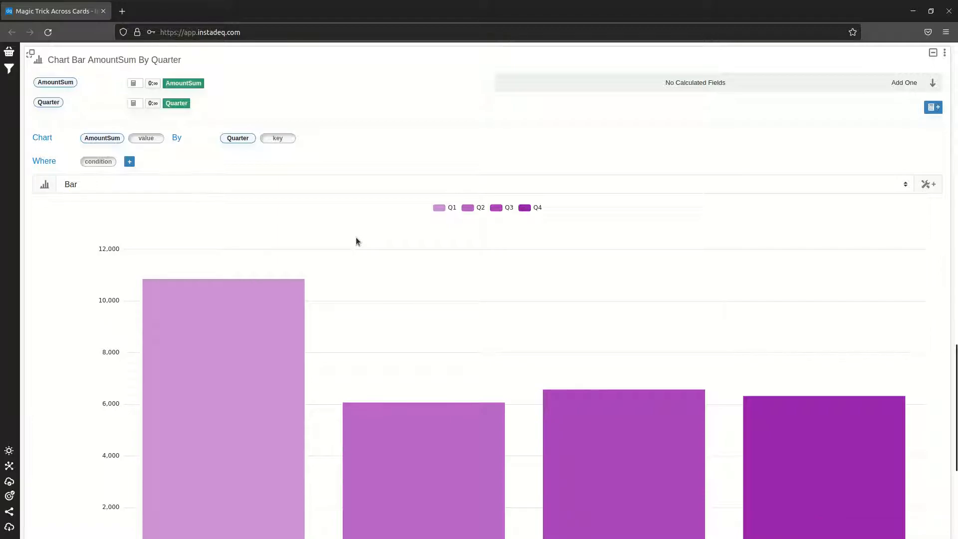
Apply the Lookup in New Dictionary (Text to Color) transformation to the bar chart's Quarter field
left_click(236, 140)
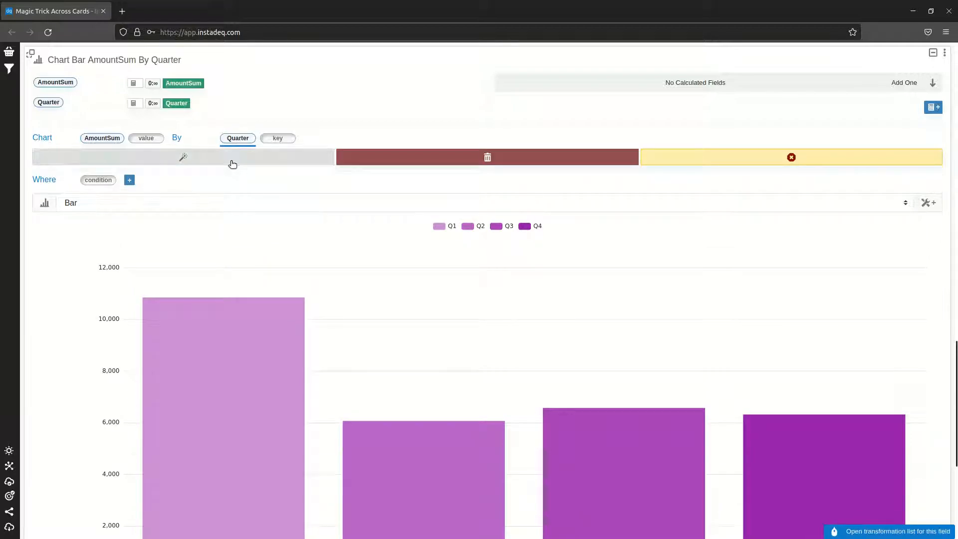
left_click(232, 159)
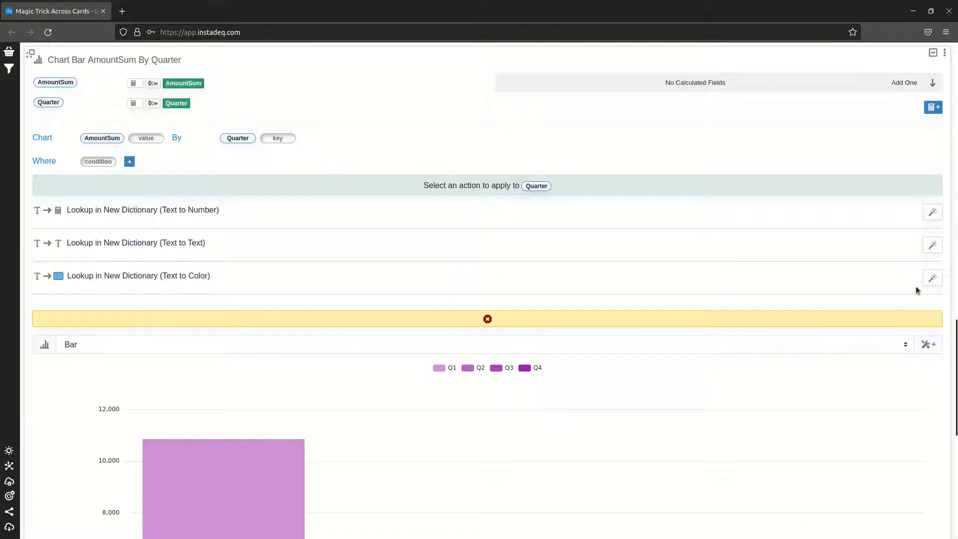
left_click(931, 278)
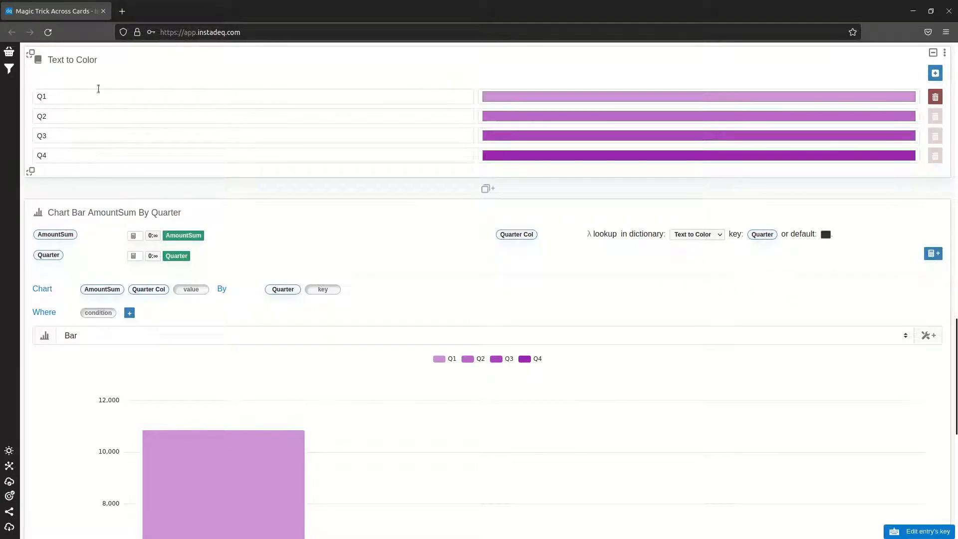
Set the color of the Q1 entry in the Text to Color dictionary to a dusty pink, about #D89397
left_click(555, 101)
left_click(407, 269)
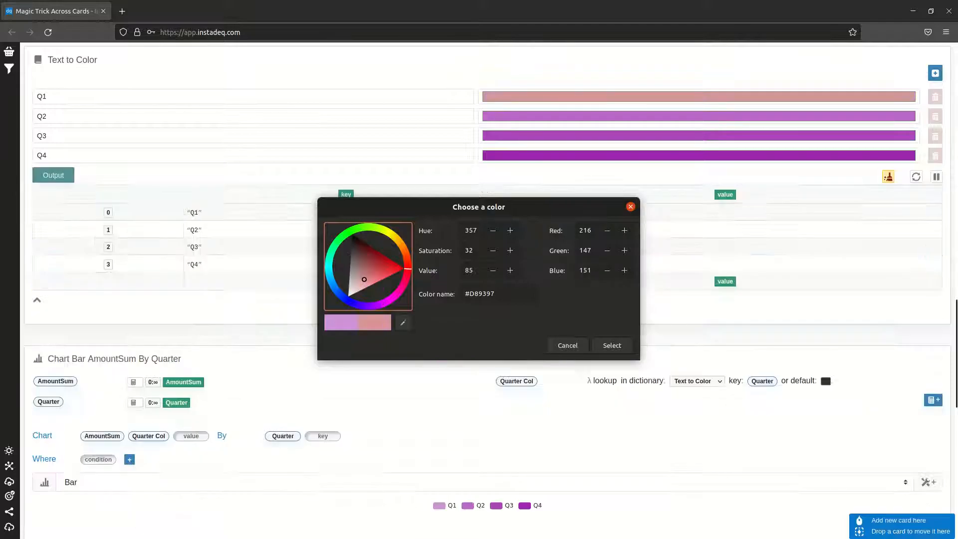
left_click(603, 346)
Show the bar chart's configuration and use the Quarter Col field as the chart's Color
scroll(657, 289, "down", 7)
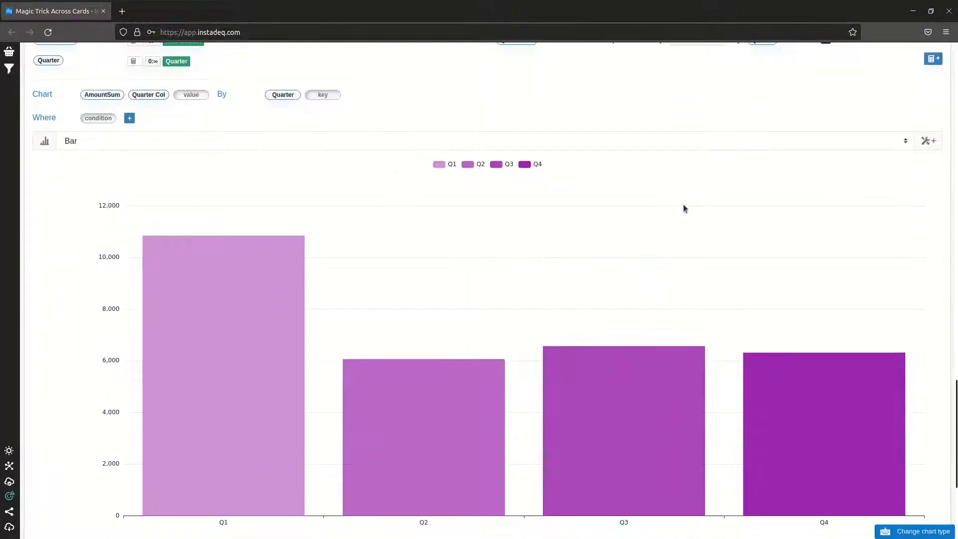
scroll(685, 209, "up", 2)
left_click(926, 198)
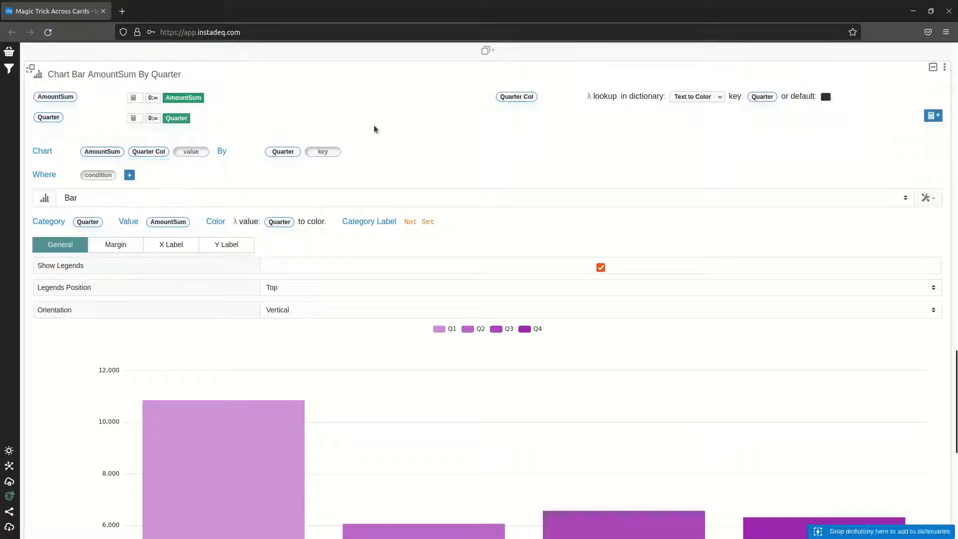
left_click_drag(153, 152, 242, 222)
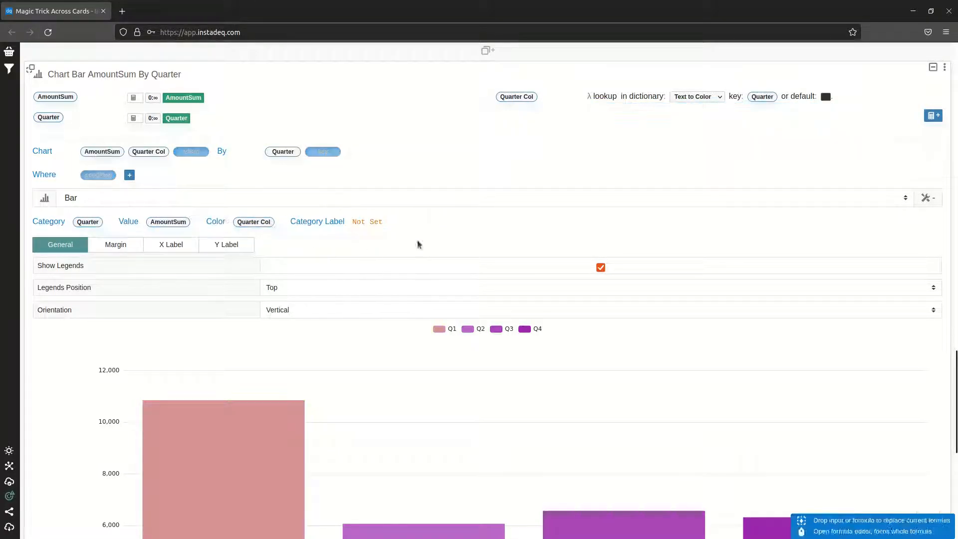
scroll(729, 216, "down", 4)
scroll(766, 196, "up", 4)
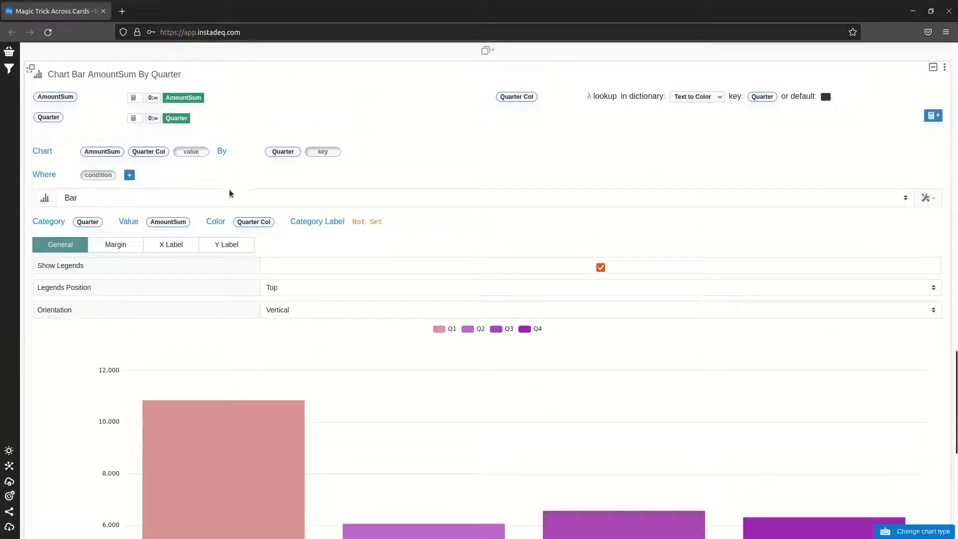
scroll(229, 193, "down", 2)
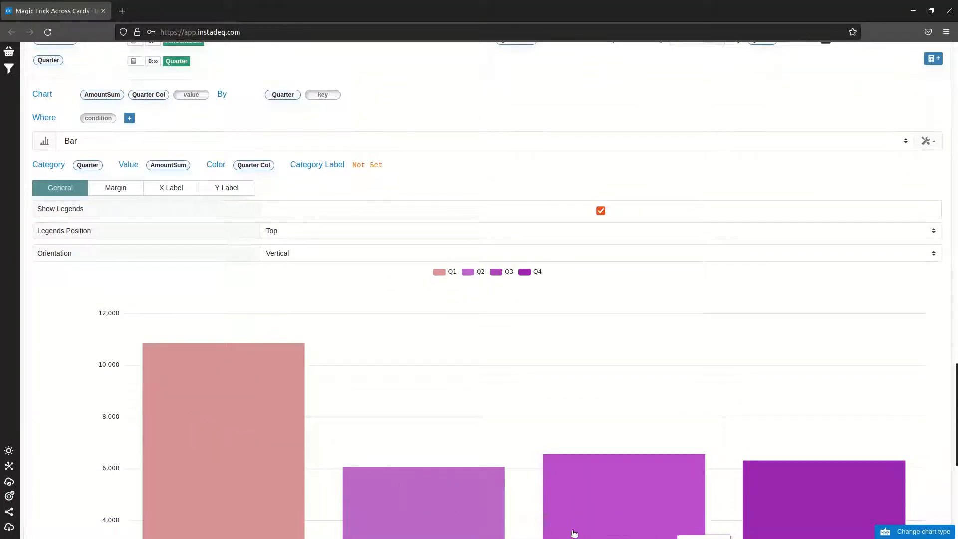
mouse_move(229, 346)
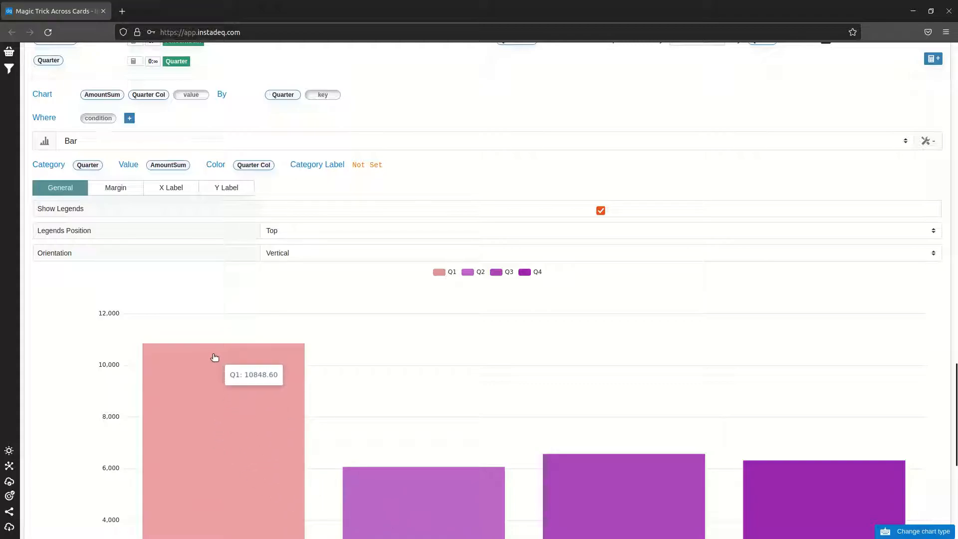
Apply the Number to Color in Range transformation to the bar chart's AmountSum field
left_click(103, 95)
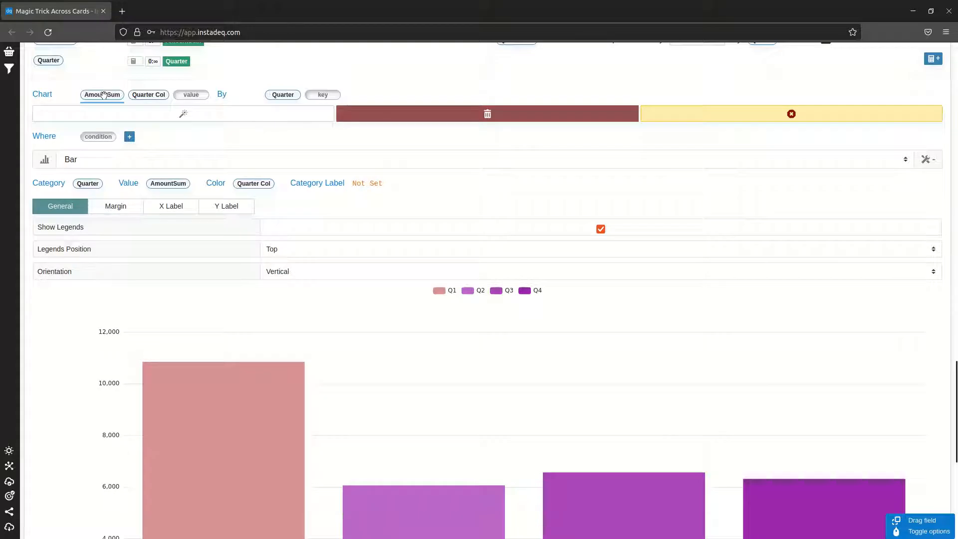
left_click(107, 119)
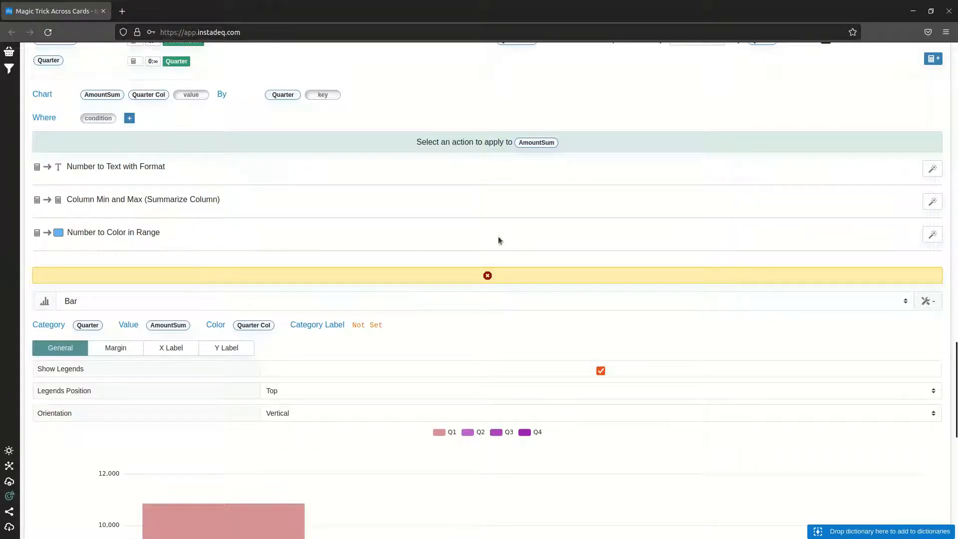
left_click(932, 235)
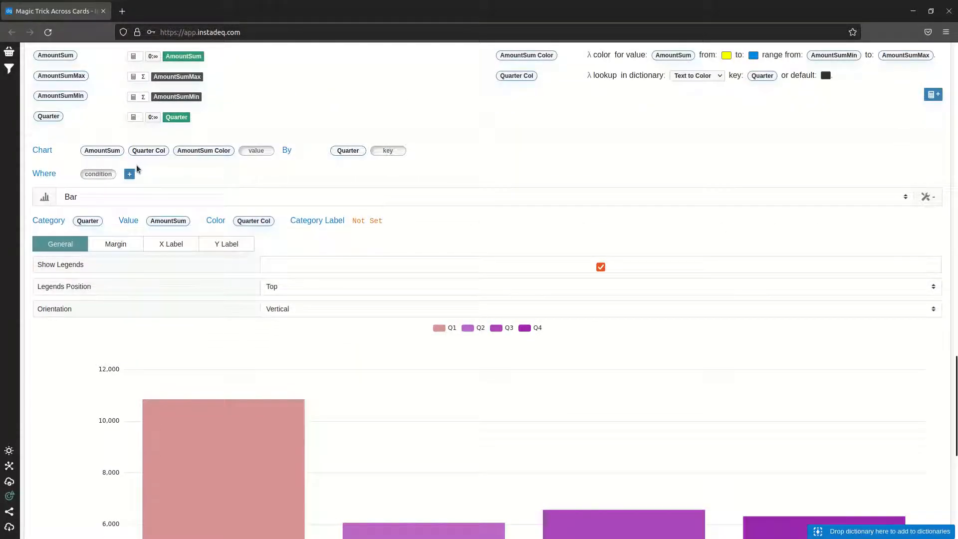
Replace the bar chart's Color with the AmountSum Color field
left_click_drag(195, 155, 253, 221)
scroll(608, 172, "down", 4)
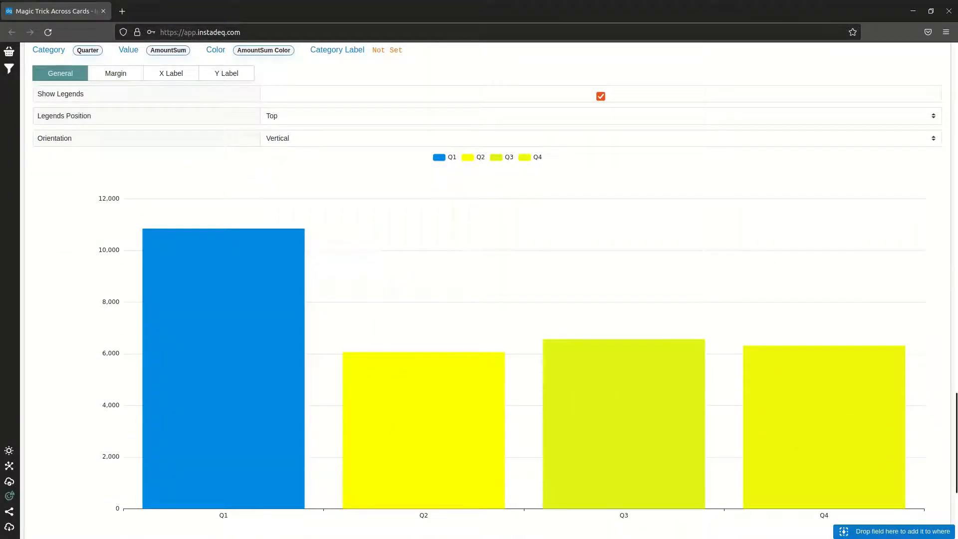
Examine the AmountSum Min and Max summaries in the Group Sum Amount By Quarter card and their use in the chart's color range formula
scroll(945, 267, "up", 2)
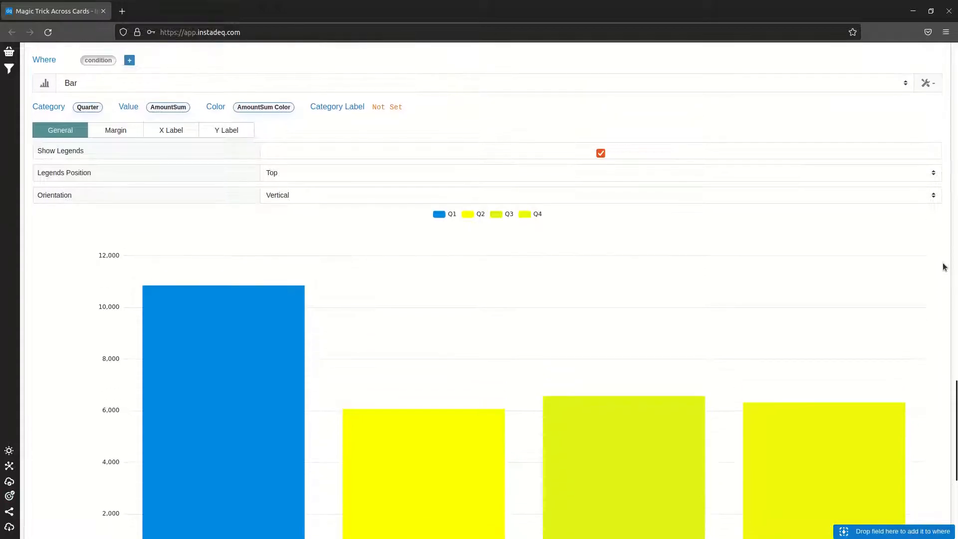
scroll(944, 267, "up", 1)
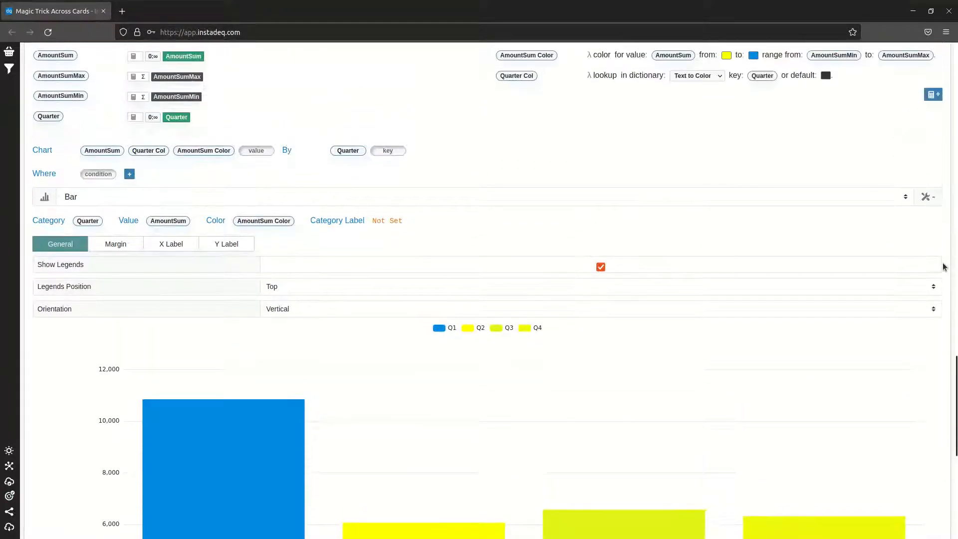
scroll(943, 265, "up", 1)
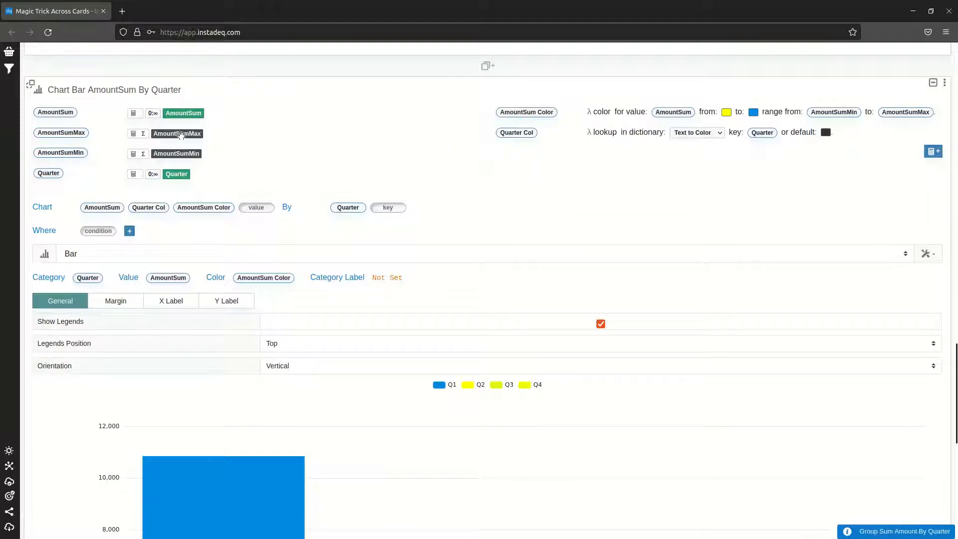
scroll(477, 178, "up", 2)
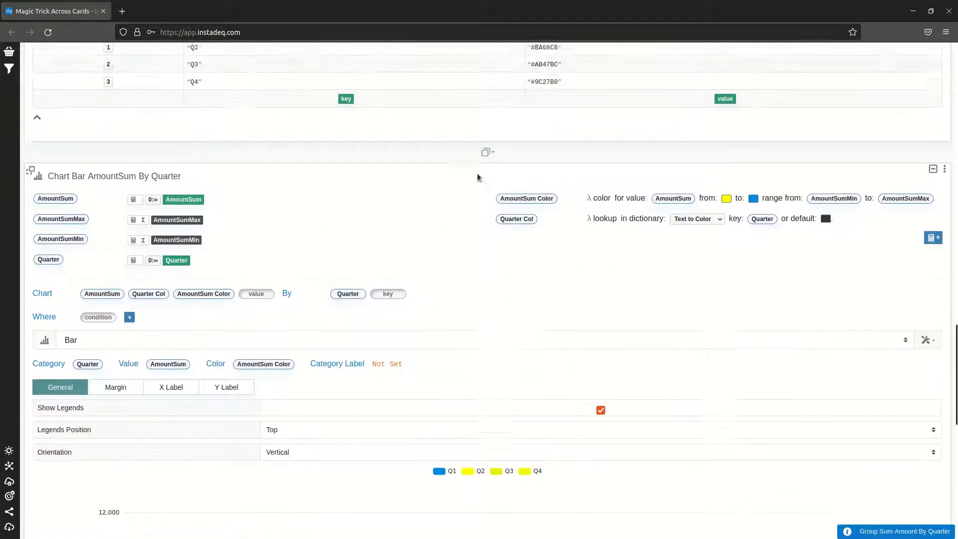
scroll(278, 263, "up", 9)
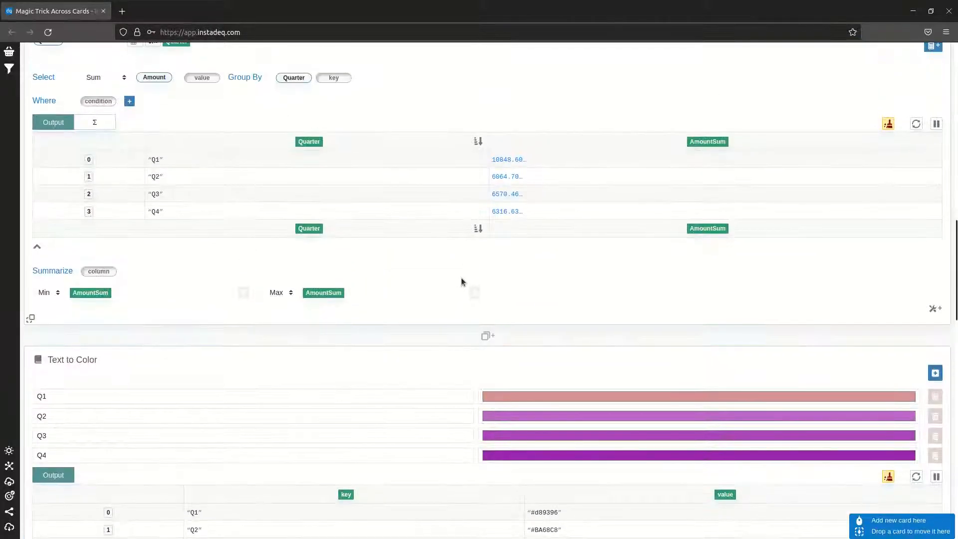
scroll(459, 277, "up", 1)
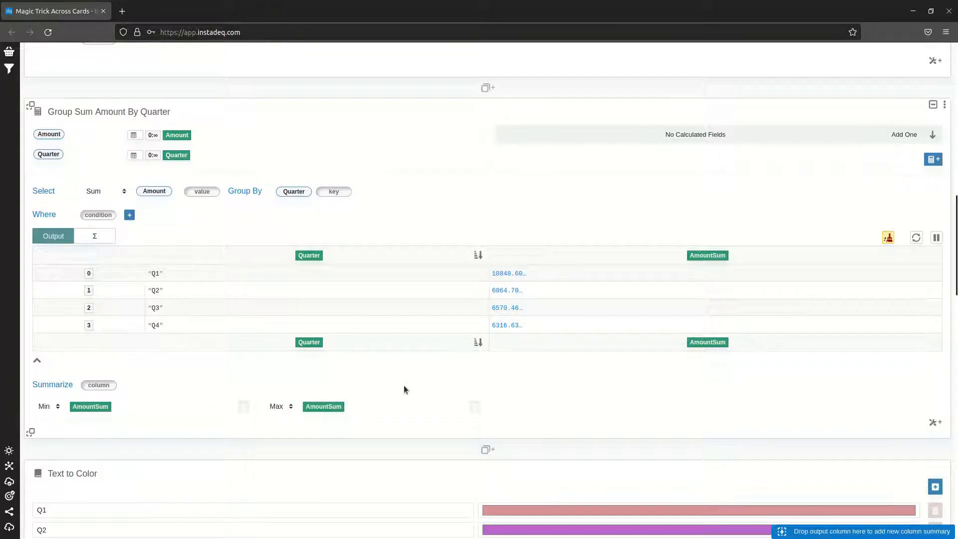
scroll(432, 365, "down", 1)
scroll(432, 365, "down", 10)
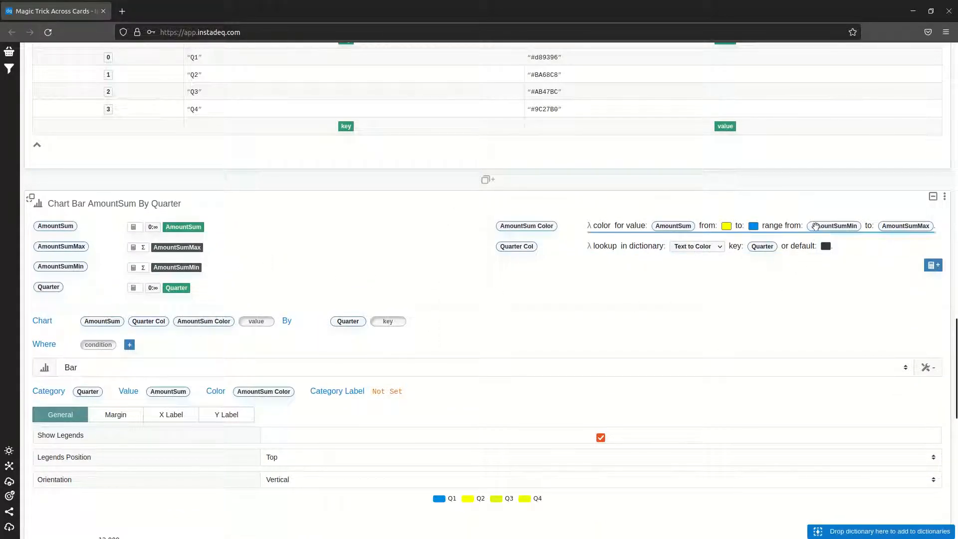
scroll(658, 313, "down", 7)
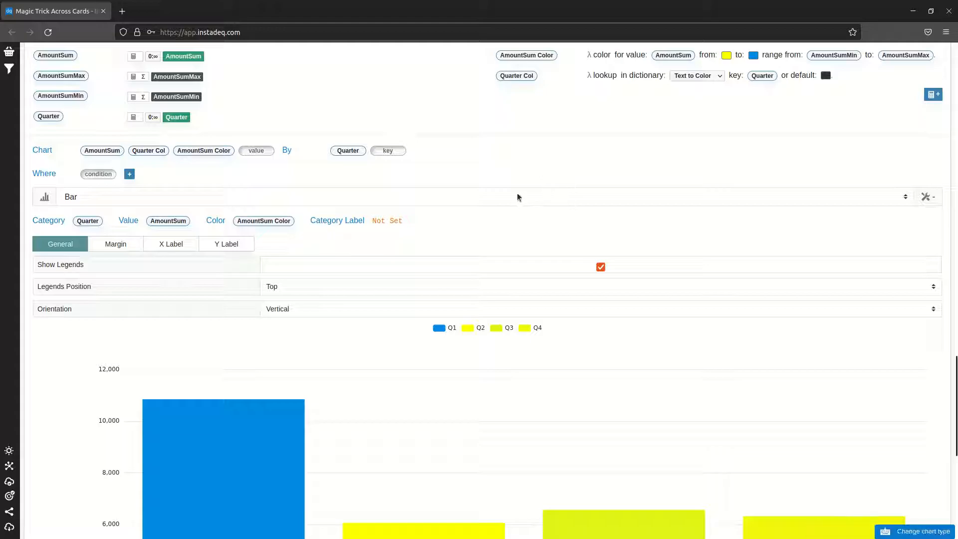
Review the transformations offered for Year in the Group Sum Amount By Year, Quarter card and inspect its CSV File source card
scroll(513, 204, "up", 4)
scroll(461, 263, "up", 8)
scroll(453, 261, "up", 10)
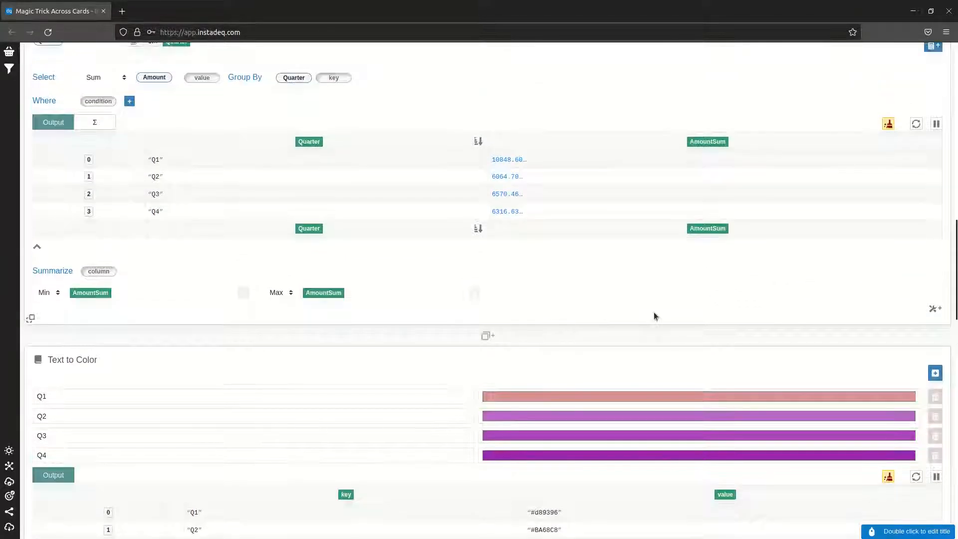
scroll(612, 299, "up", 8)
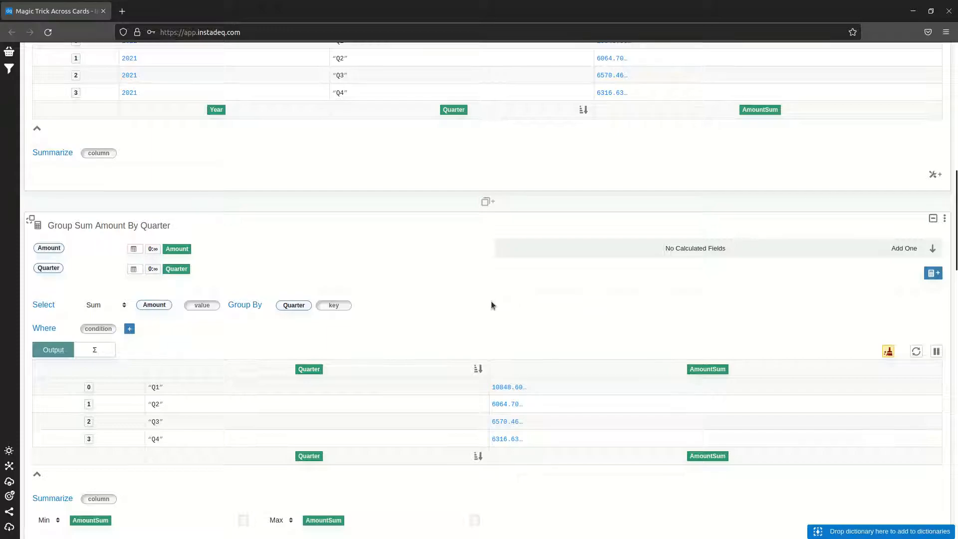
scroll(491, 301, "up", 8)
scroll(481, 297, "up", 2)
scroll(475, 297, "down", 2)
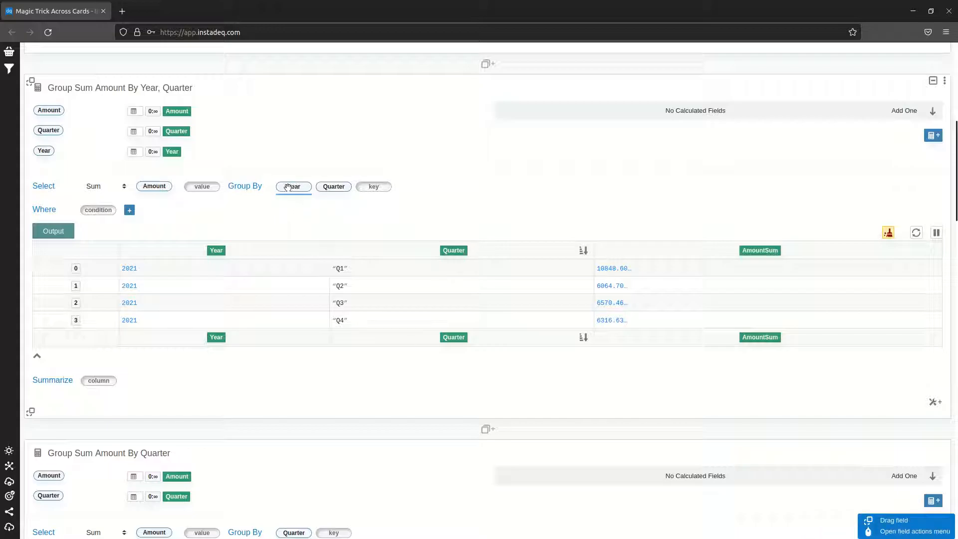
left_click_drag(288, 187, 177, 385)
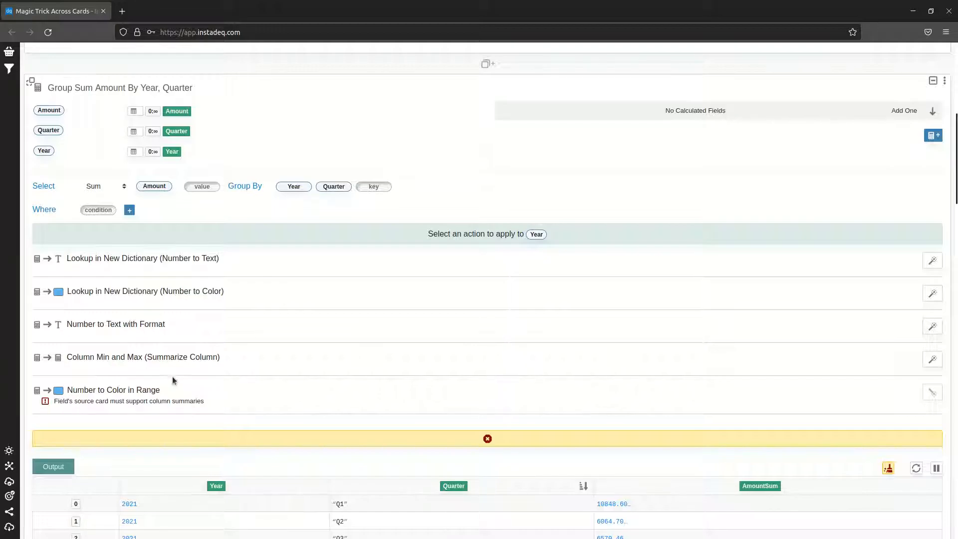
scroll(252, 133, "up", 2)
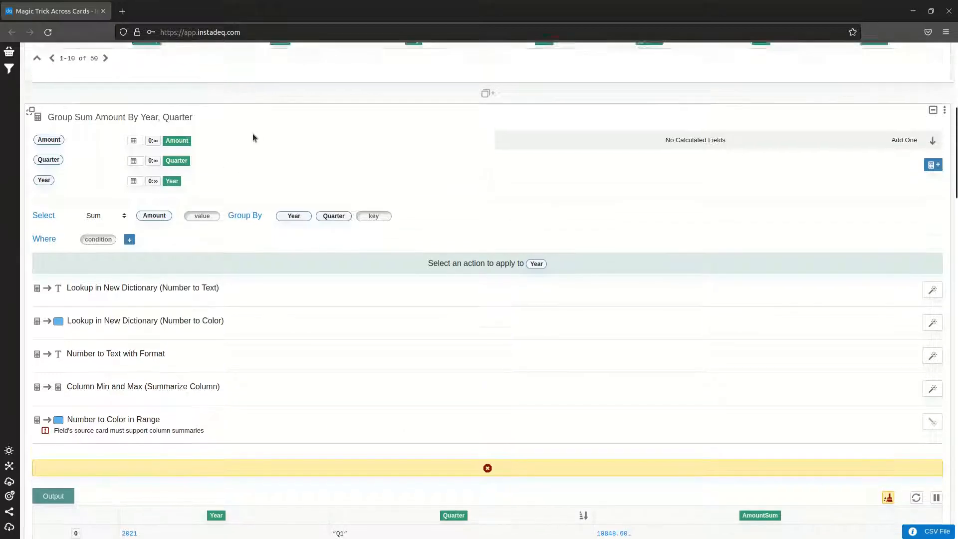
scroll(384, 280, "down", 8)
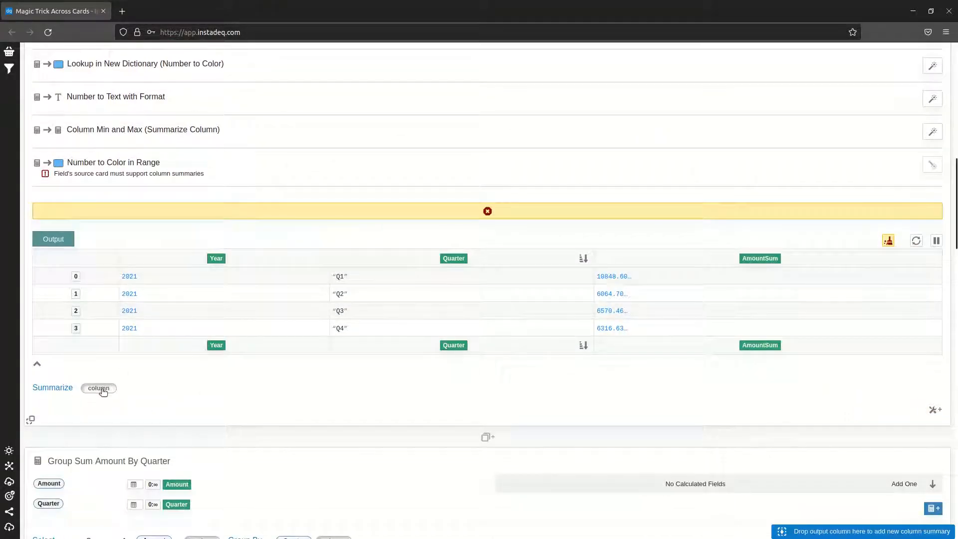
scroll(330, 330, "up", 14)
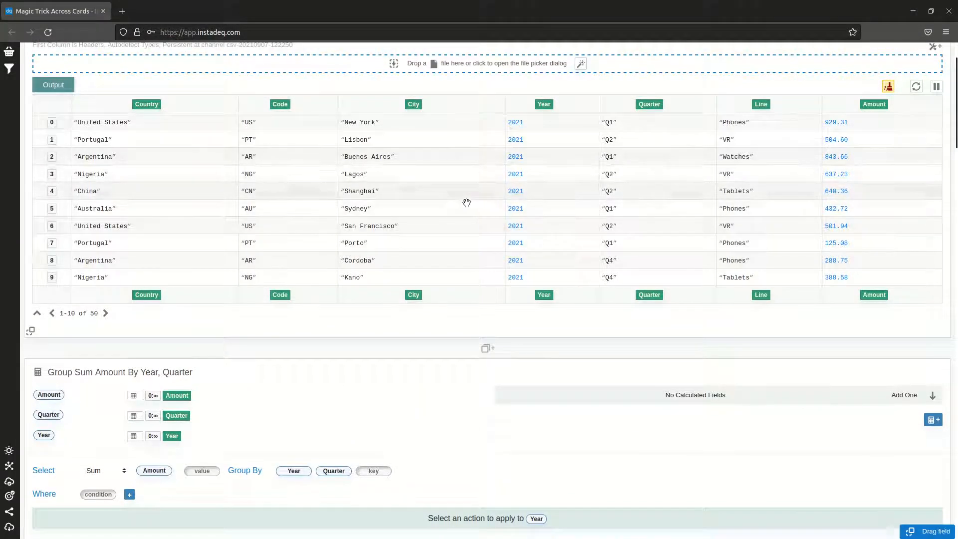
scroll(471, 202, "up", 2)
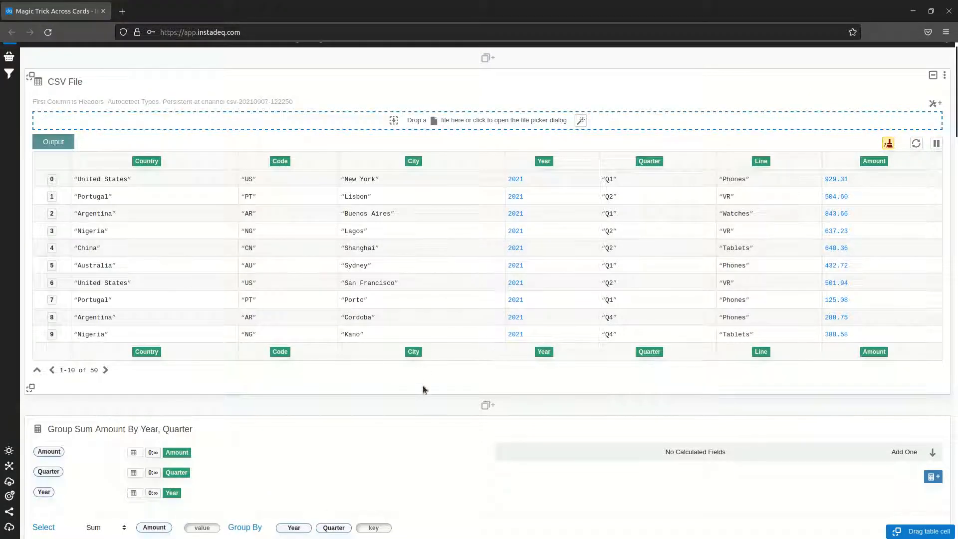
scroll(423, 385, "down", 5)
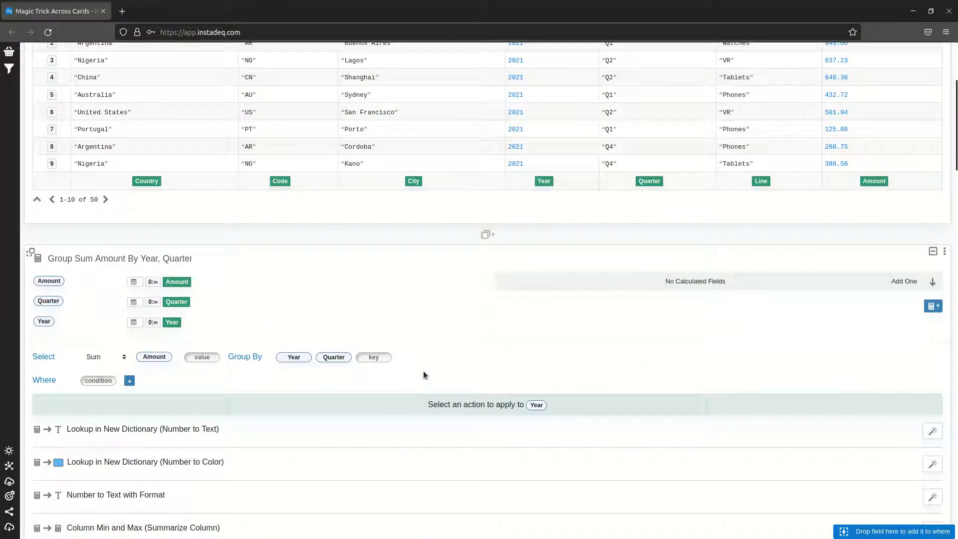
scroll(448, 335, "down", 5)
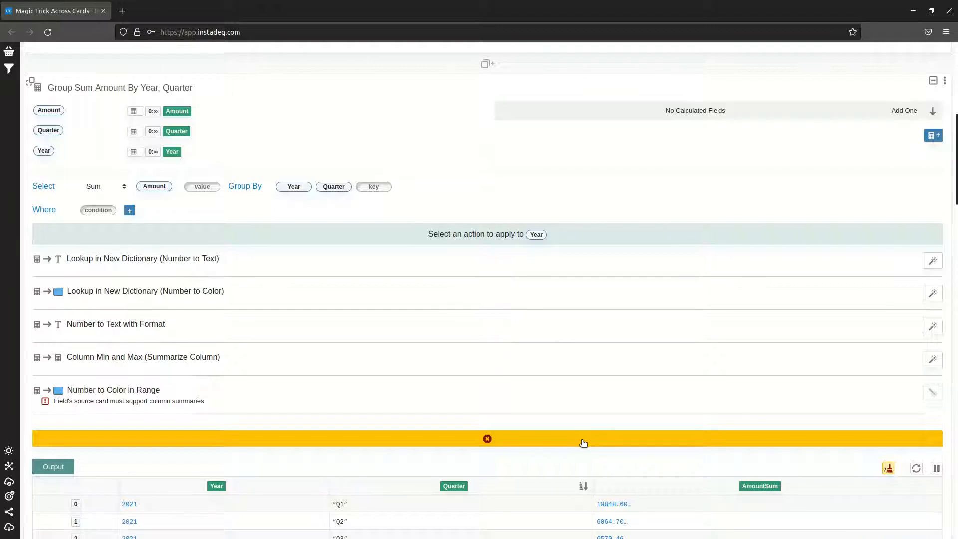
left_click(583, 442)
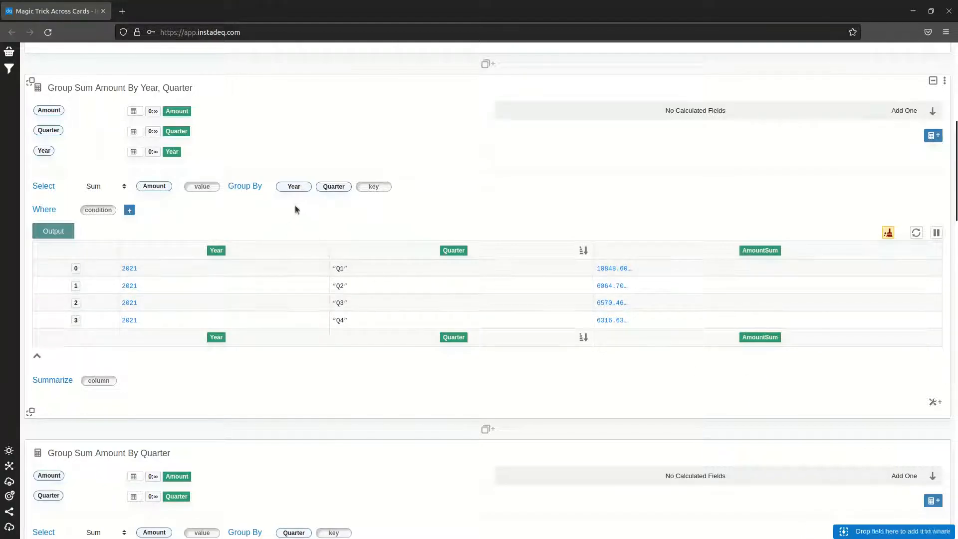
Apply the Column Min and Max (Summarize Column) transformation to Year in the Group Sum Amount By Year, Quarter card
left_click(287, 187)
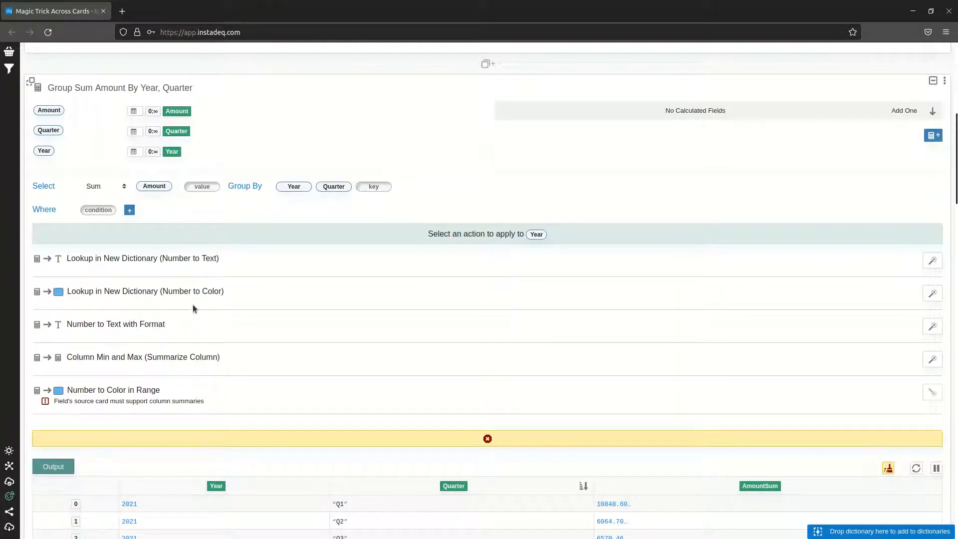
left_click(932, 359)
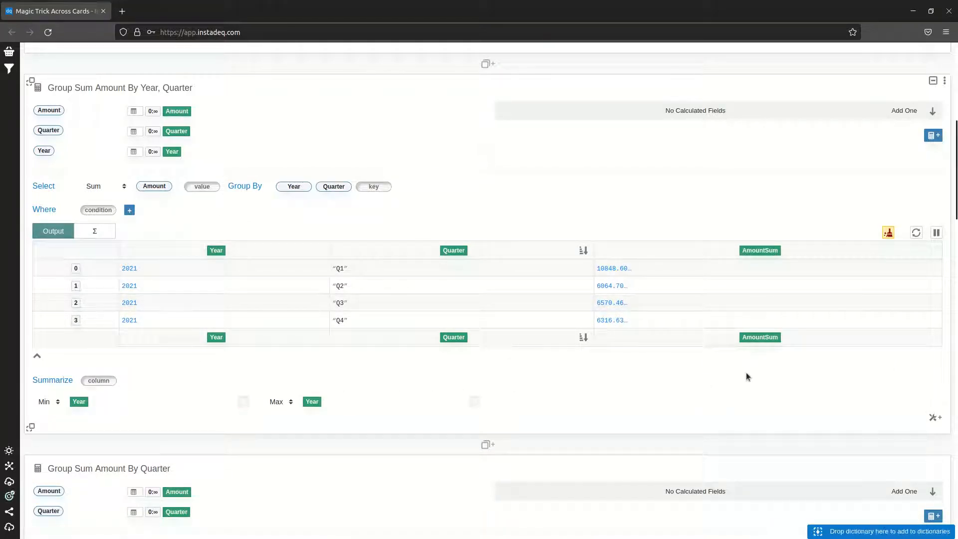
Add a Select card between the CSV File and Group Sum Amount By Year, Quarter cards, selecting all CSV File fields
scroll(795, 348, "down", 2)
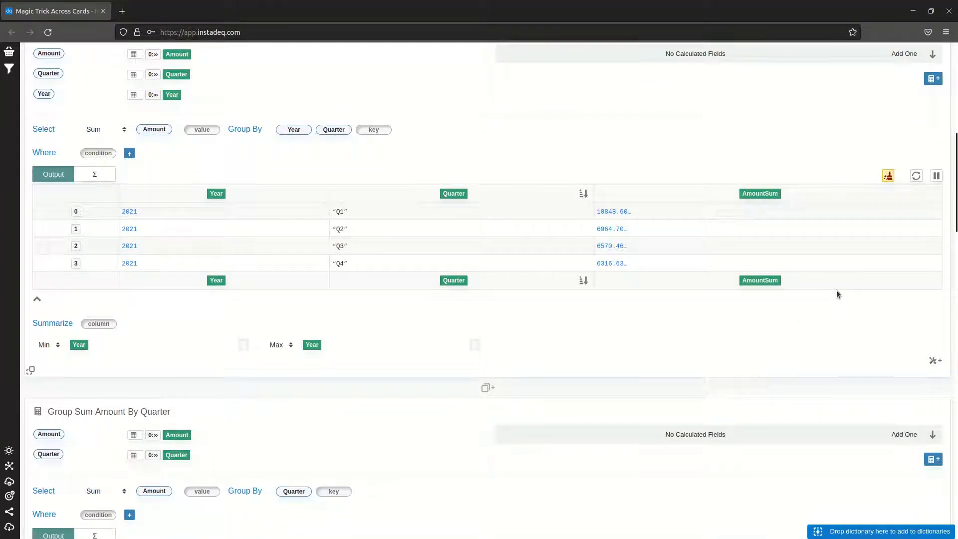
scroll(836, 290, "down", 1)
scroll(836, 289, "up", 3)
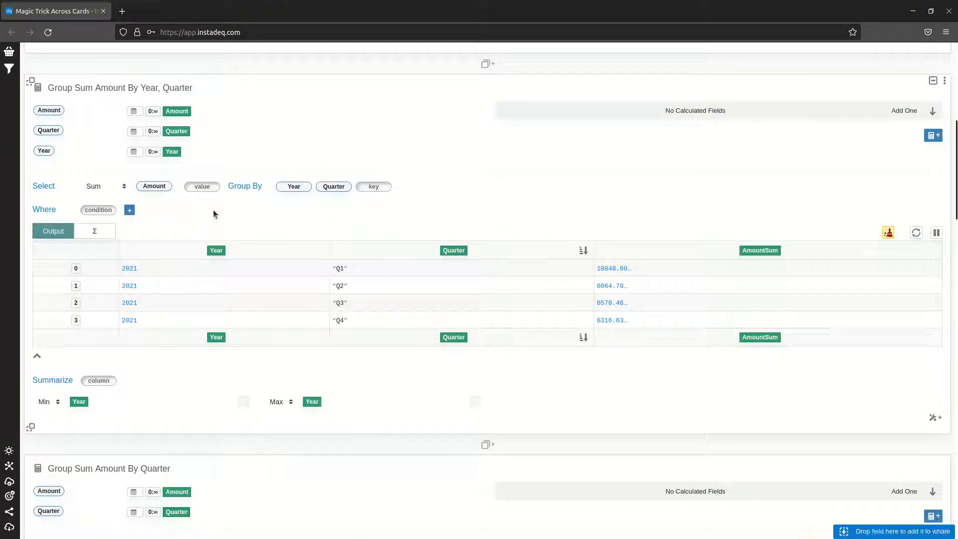
scroll(520, 222, "down", 6)
scroll(527, 232, "down", 3)
scroll(531, 234, "up", 12)
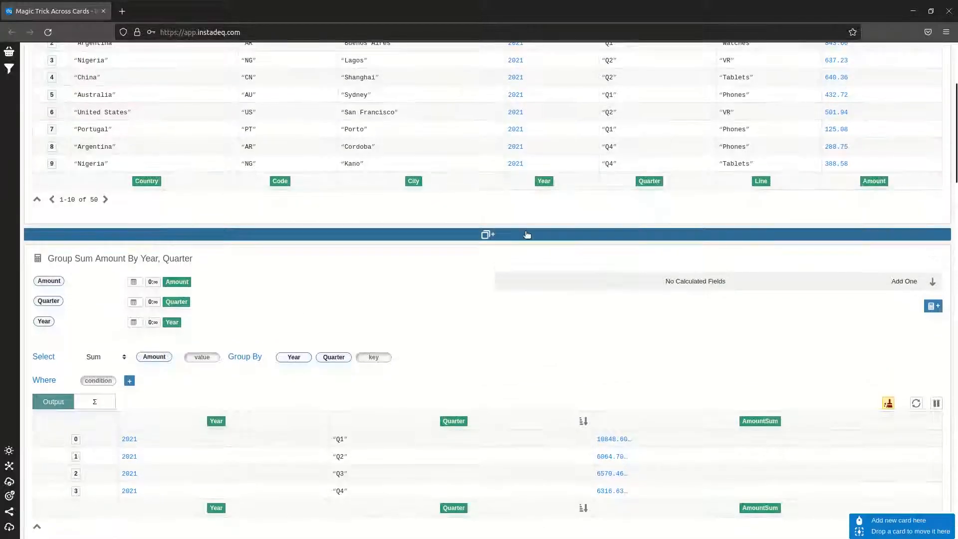
left_click(526, 234)
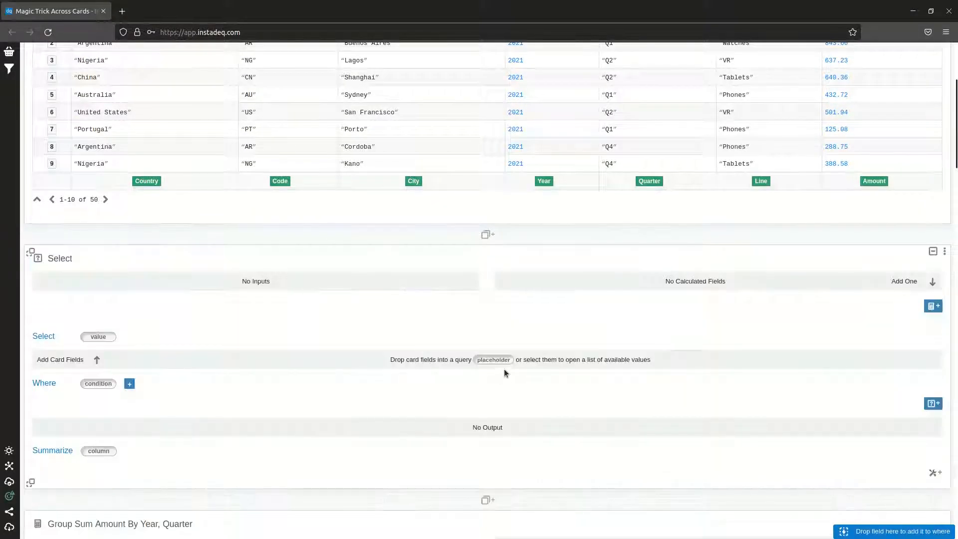
left_click(111, 340)
scroll(475, 350, "down", 2)
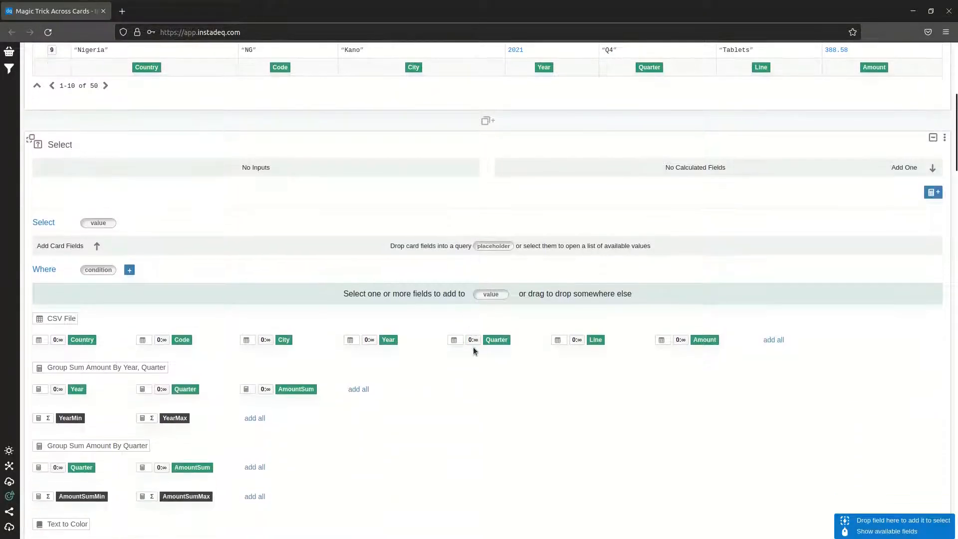
left_click(773, 341)
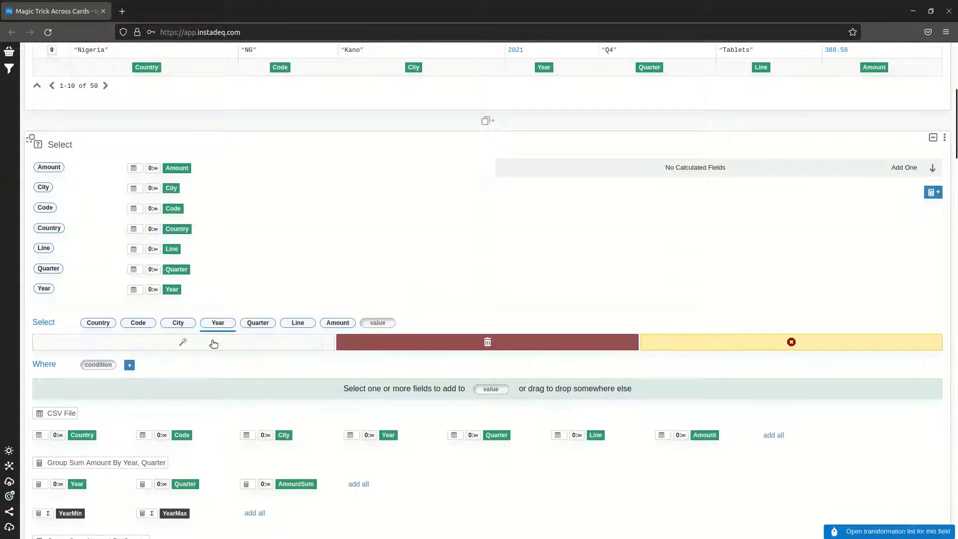
Apply the Lookup in New Dictionary (Number to Text) transformation to Year in the Select card
scroll(285, 359, "down", 1)
scroll(286, 362, "down", 12)
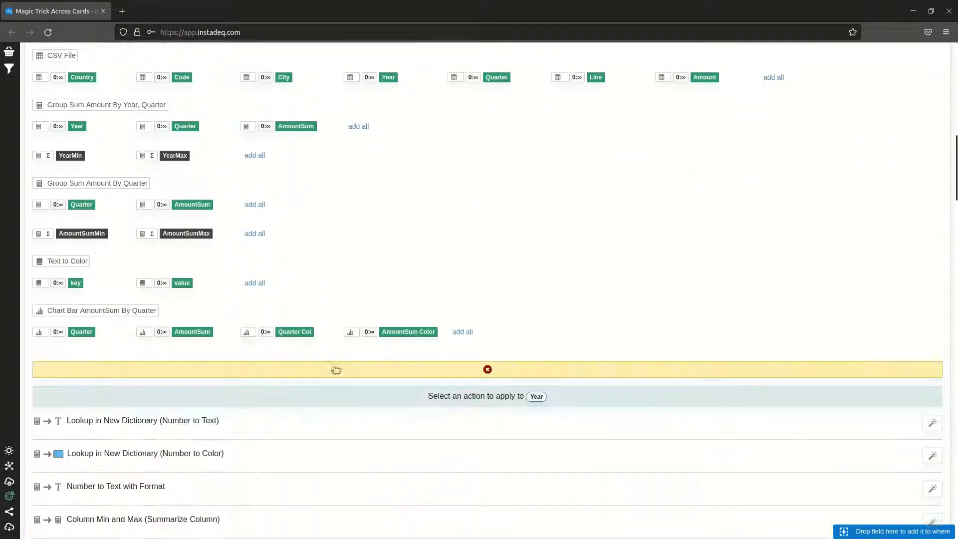
scroll(728, 175, "up", 1)
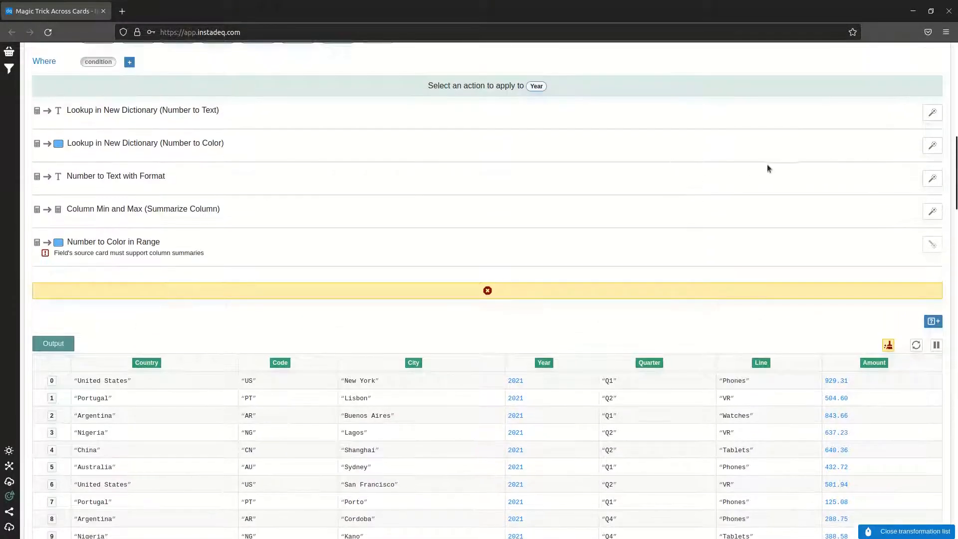
scroll(814, 149, "up", 2)
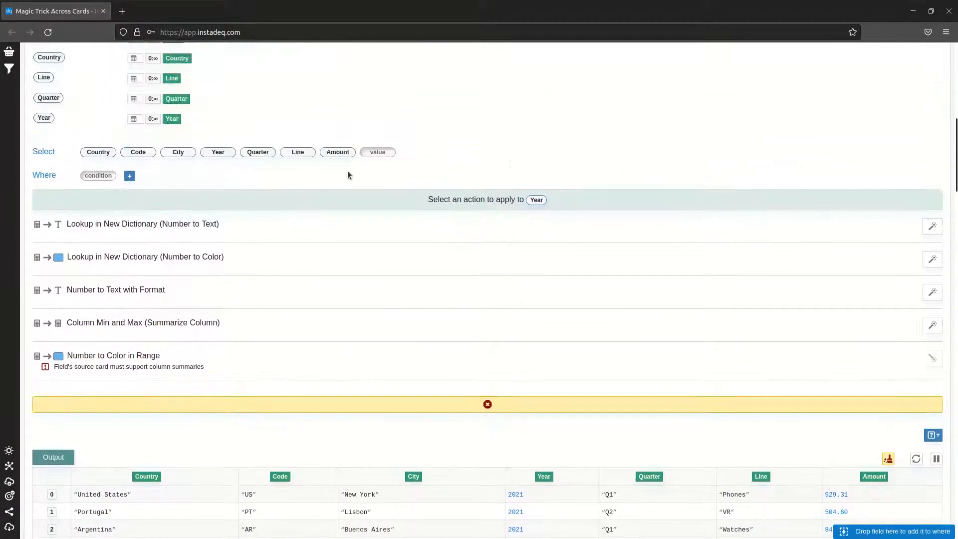
left_click(932, 226)
scroll(642, 373, "down", 3)
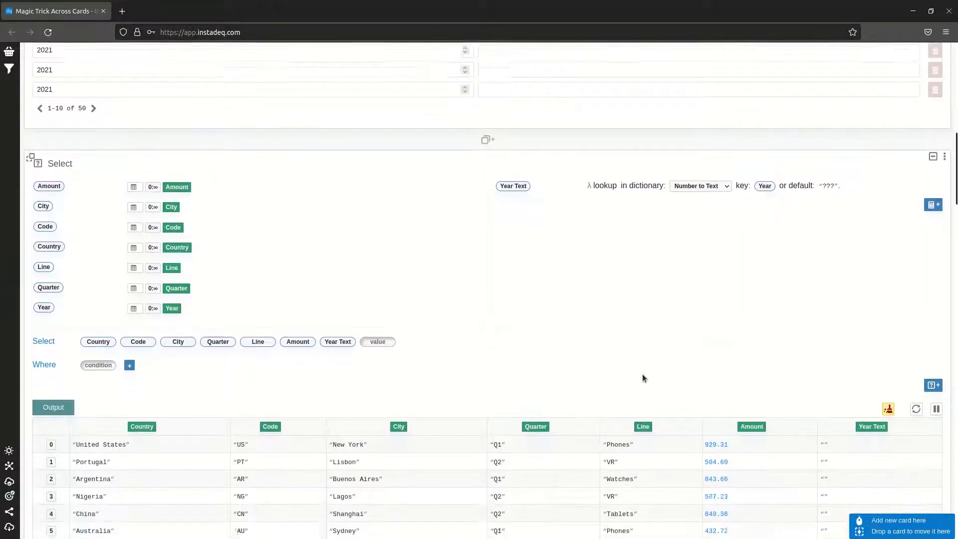
Permanently remove the Select card from the deck
scroll(796, 237, "down", 1)
scroll(796, 238, "up", 1)
left_click(944, 84)
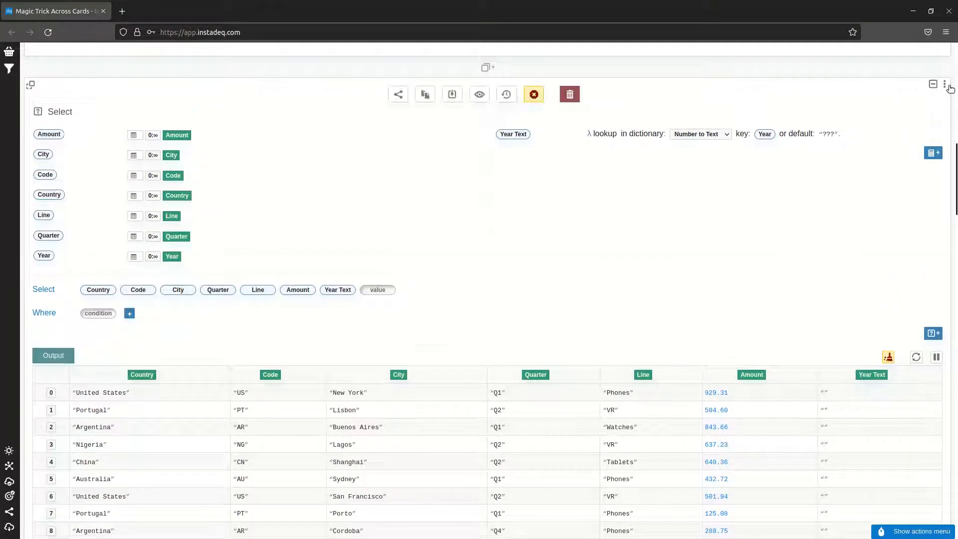
left_click(576, 96)
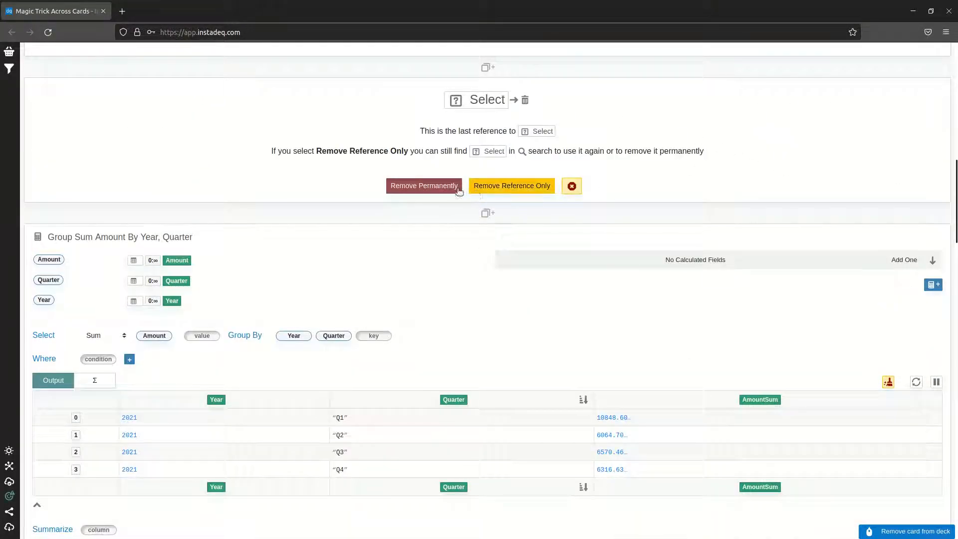
left_click(449, 189)
Review the calculated color fields and bar settings in the Chart Bar AmountSum By Quarter card
scroll(755, 291, "down", 6)
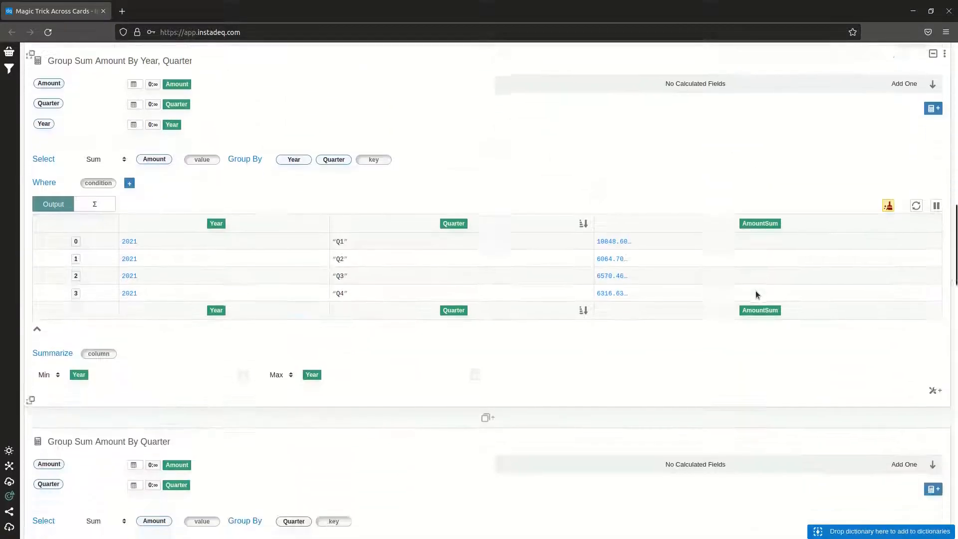
scroll(752, 304, "down", 12)
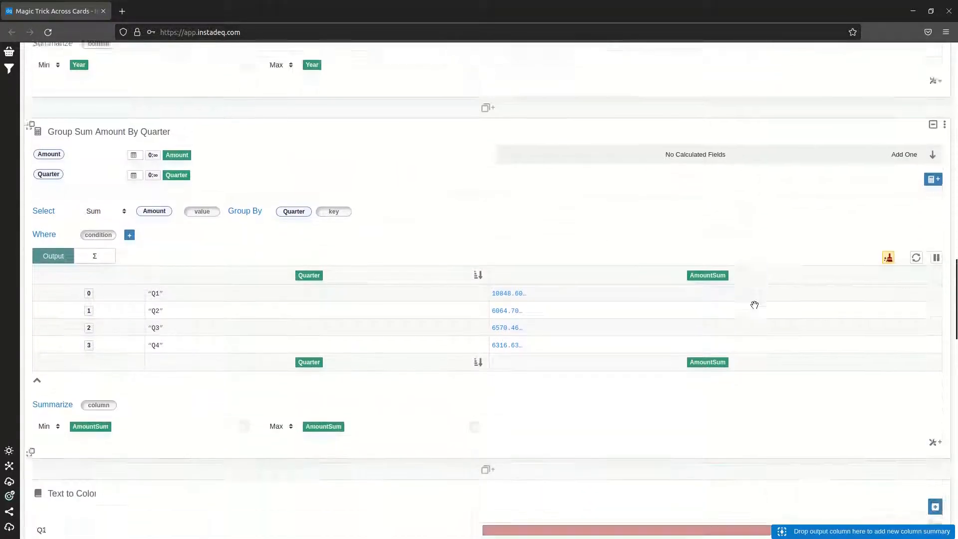
scroll(761, 316, "down", 5)
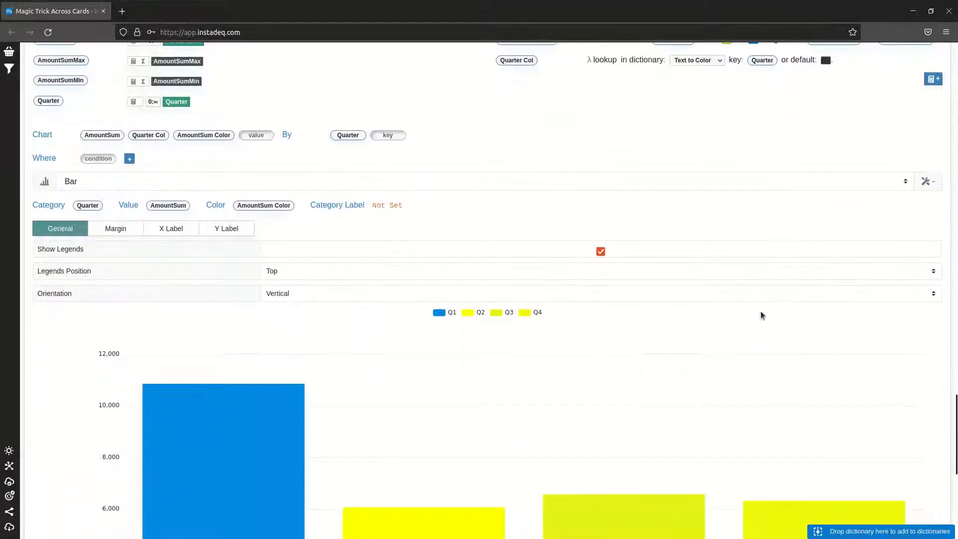
scroll(701, 314, "up", 1)
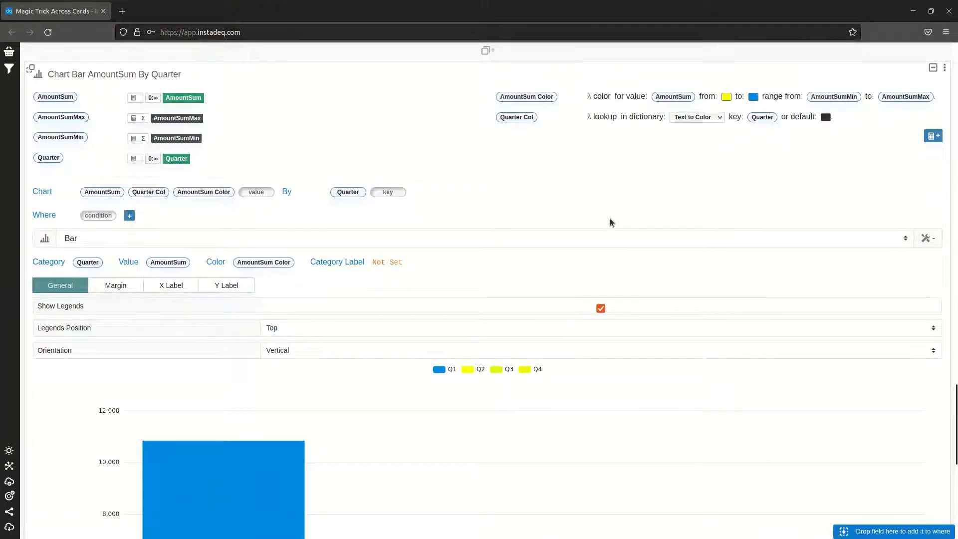